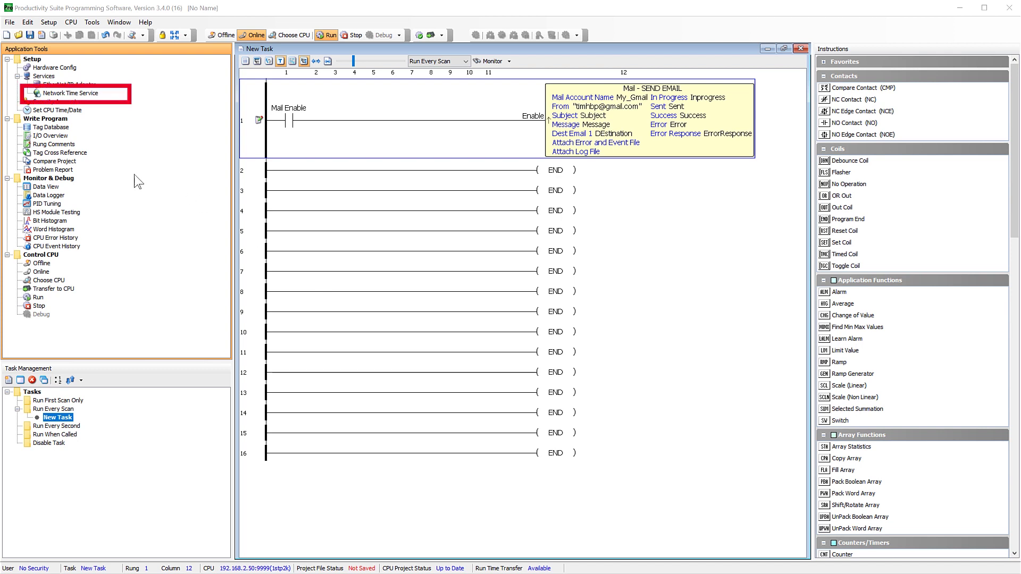
Open Network Time Service from Setup > Services in Application Tools.
double_click(86, 95)
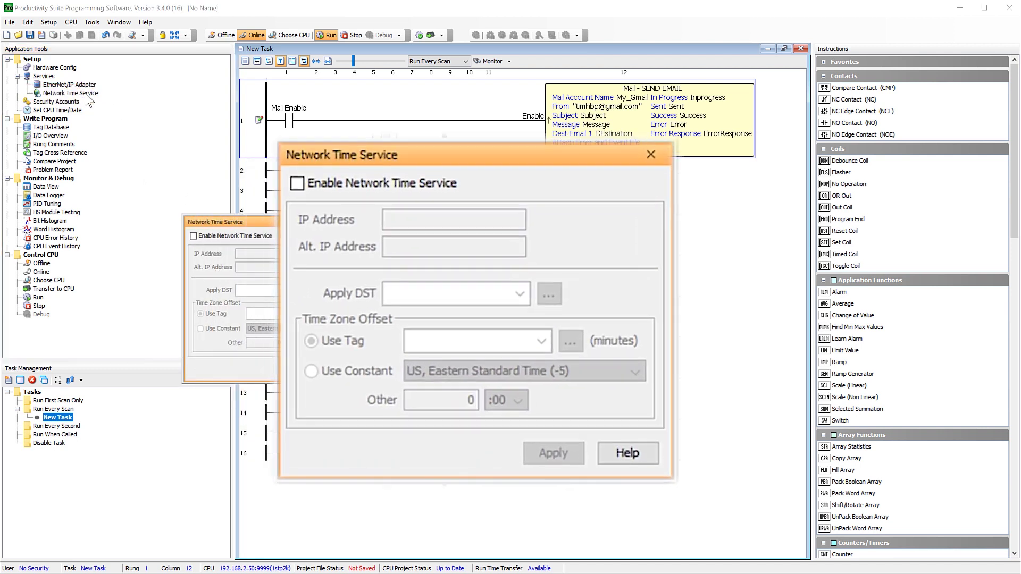
Enable Network Time Service with server 129.6.15.28 and alternate server 129.6.15.29.
left_click(196, 235)
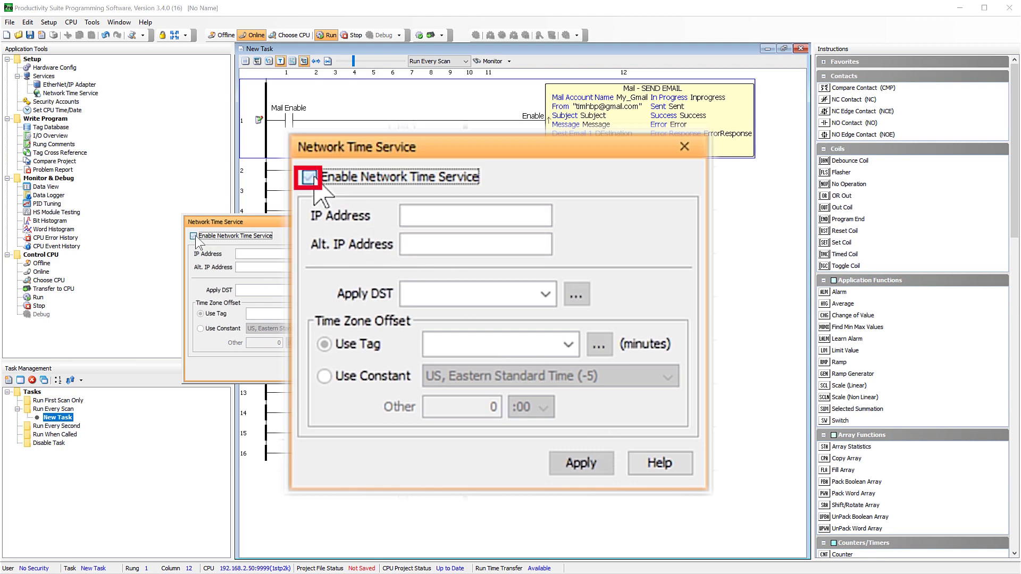
left_click(256, 254)
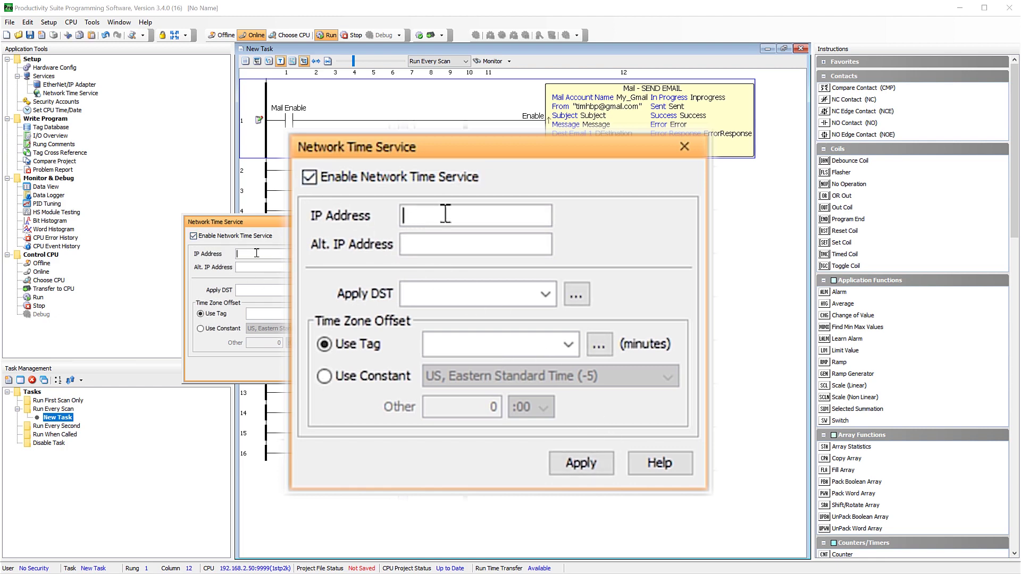
type("129.6.15.28")
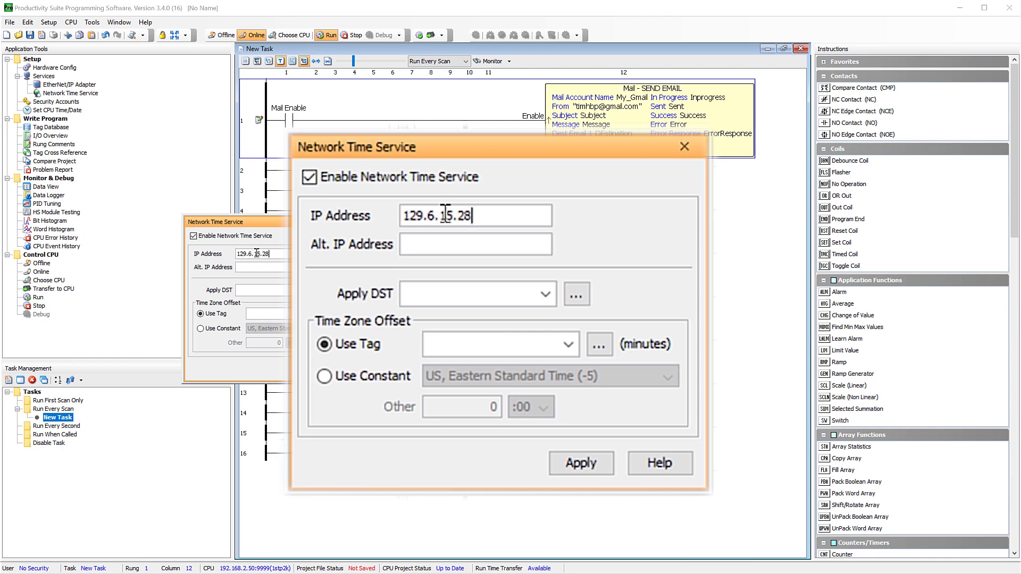
key("Tab")
type("129.6.15.29")
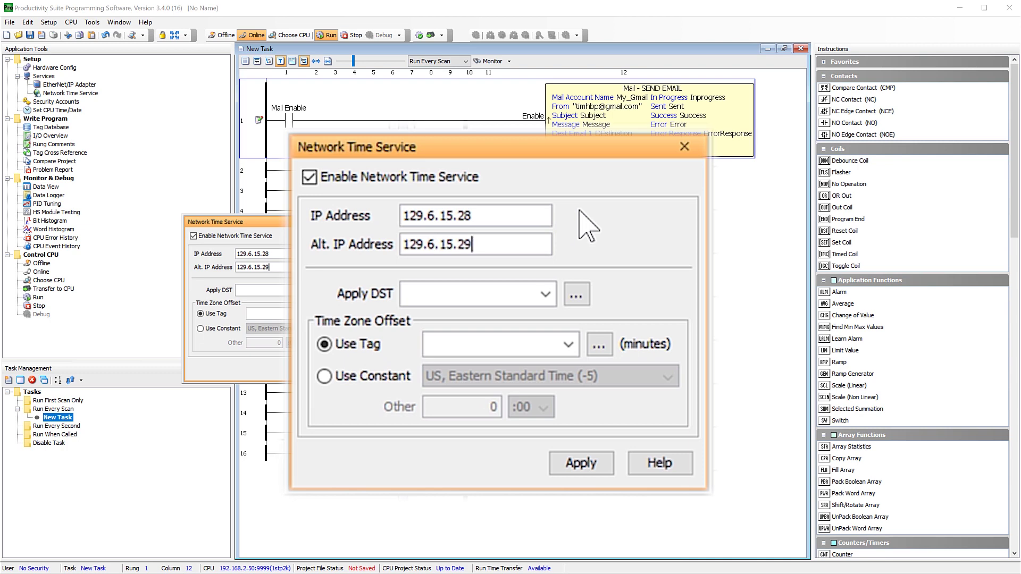
Set Enable_DST as the daylight saving tag and select the time zone offset tag field.
left_click(485, 297)
type("Enable_DST")
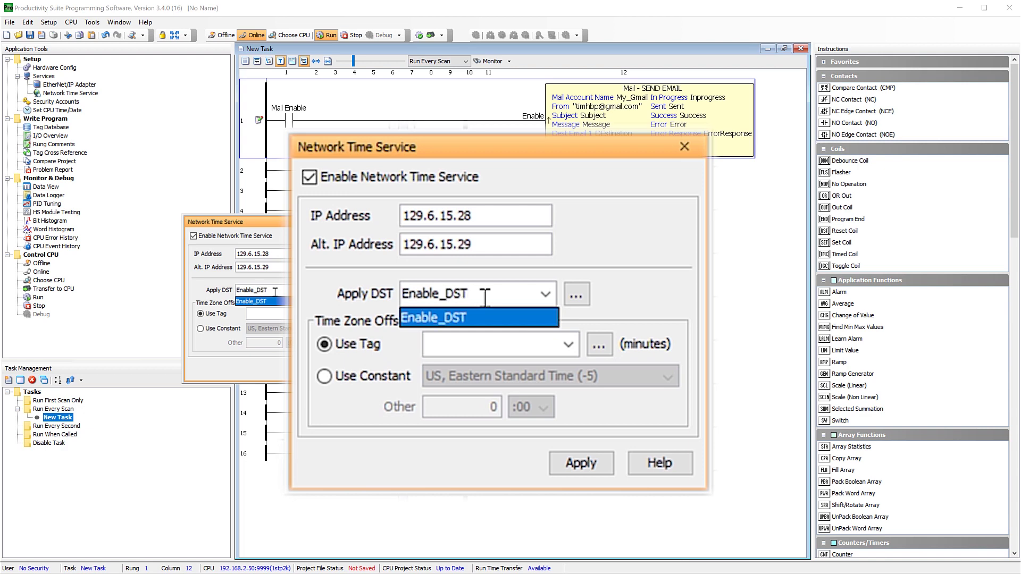
left_click(647, 236)
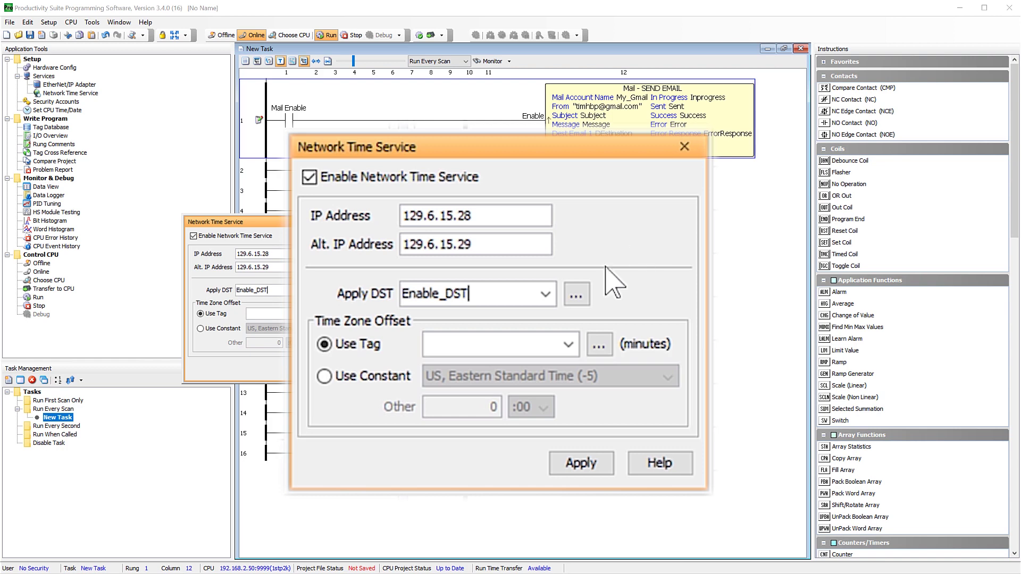
left_click(504, 337)
Enter Time_ZONE_offset as the time zone offset tag and apply the network time settings.
type("Time")
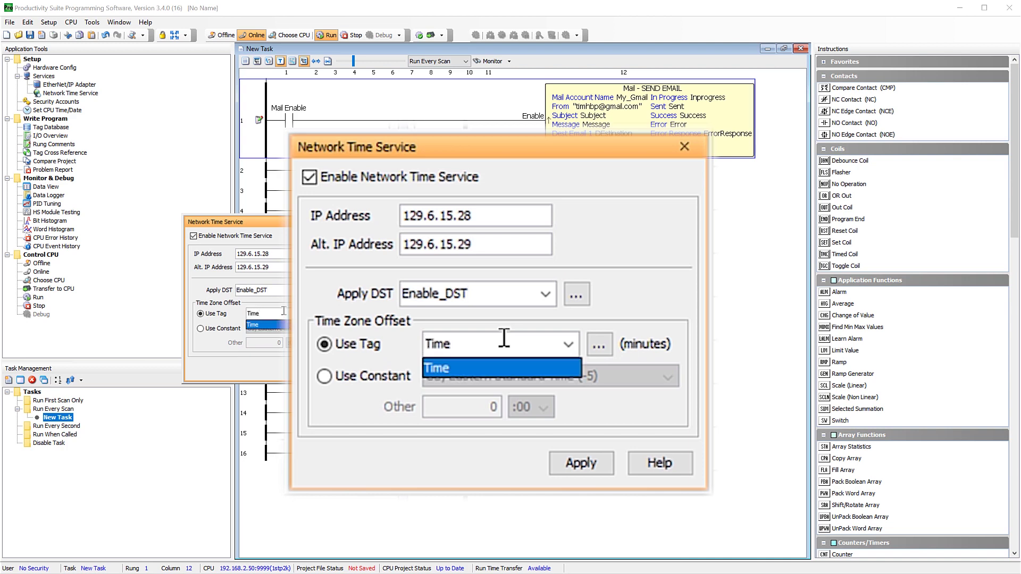
type("_ZONE")
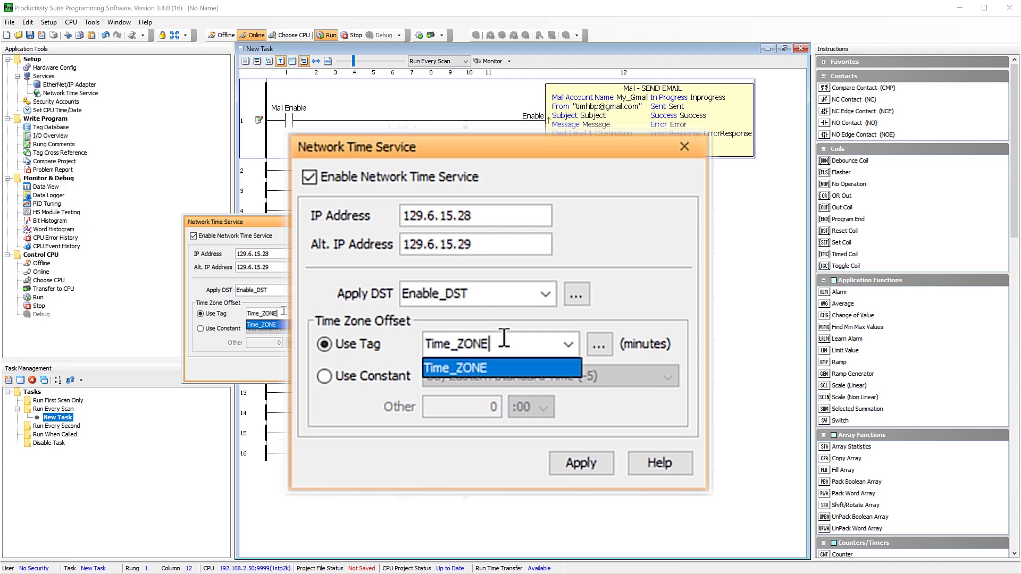
type("_offset")
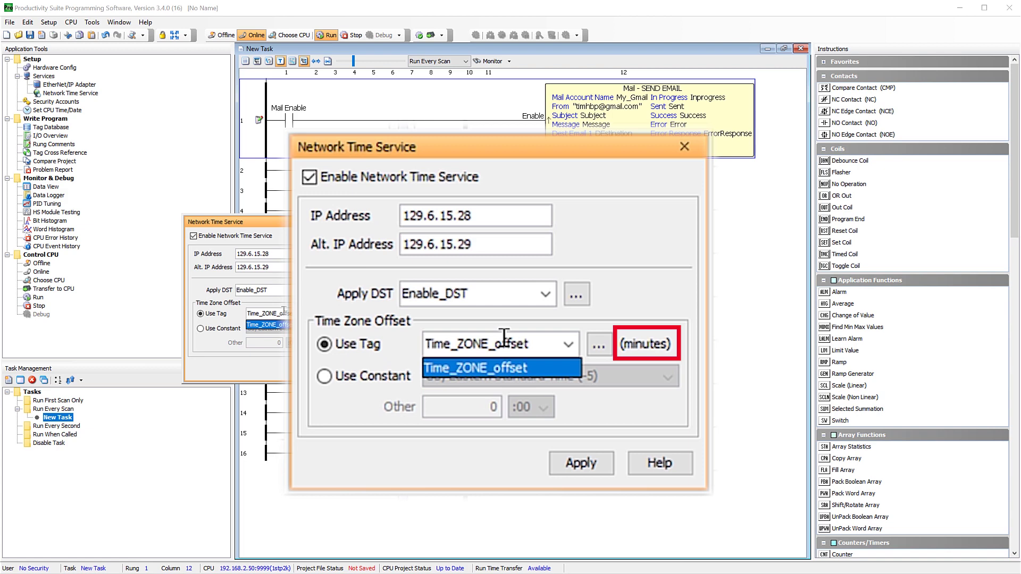
key("Return")
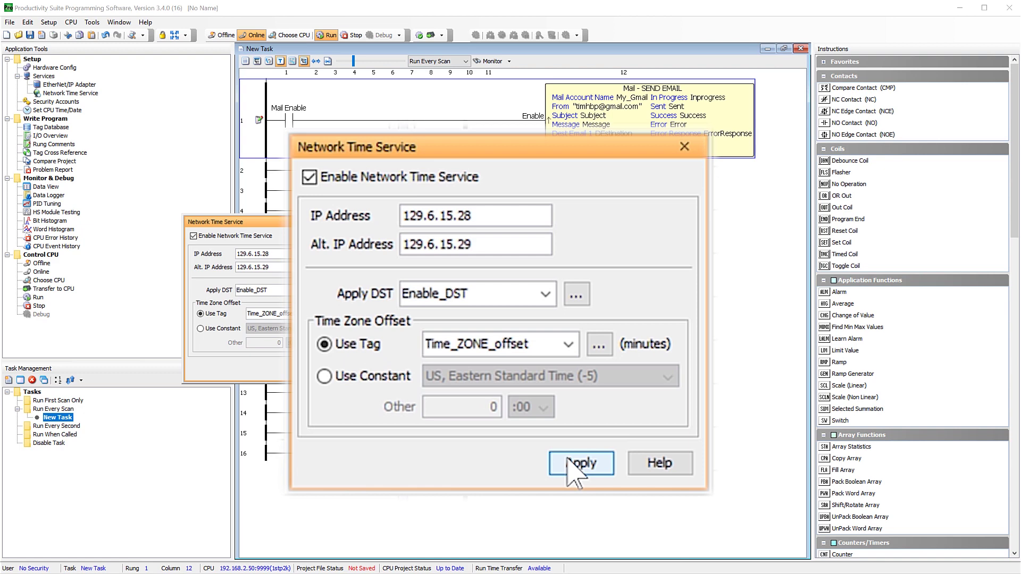
left_click(319, 368)
Define the new time tags with Time_ZONE_offset retentive, then close Network Time Service.
left_click(275, 283)
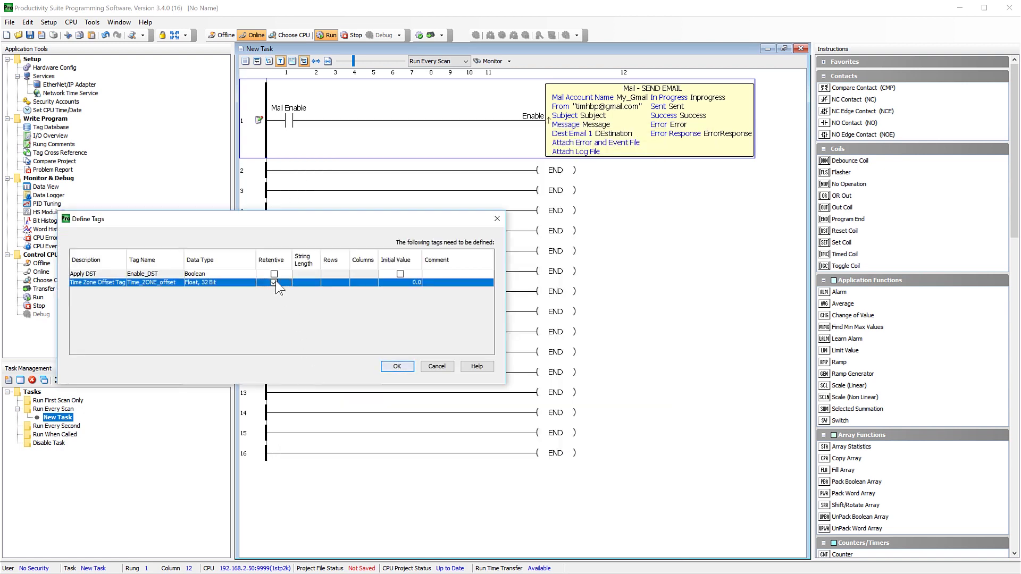
left_click(394, 366)
left_click(368, 221)
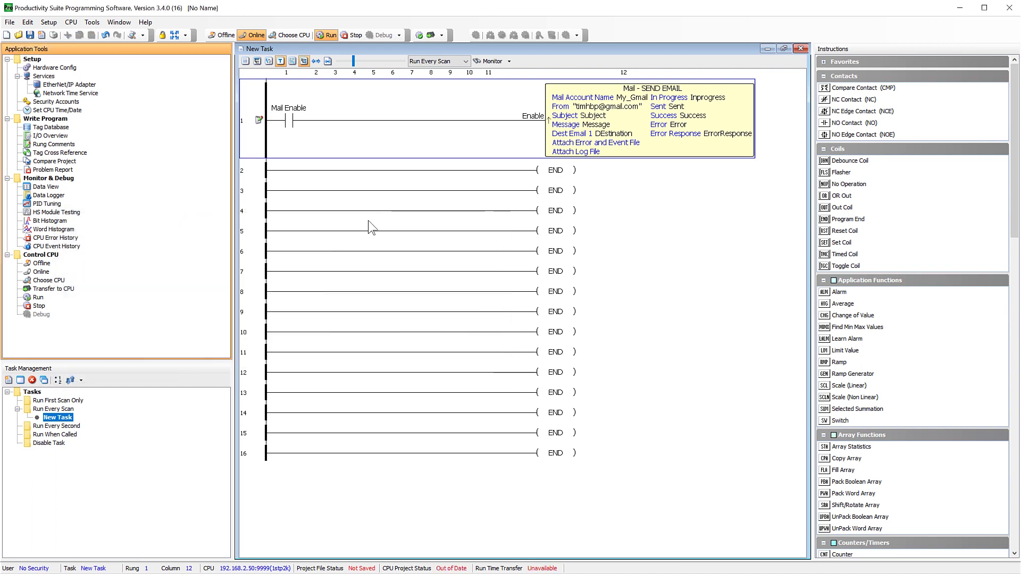
Add a normally open sync_time contact at the start of rung 2 and define its tag.
left_click(284, 171)
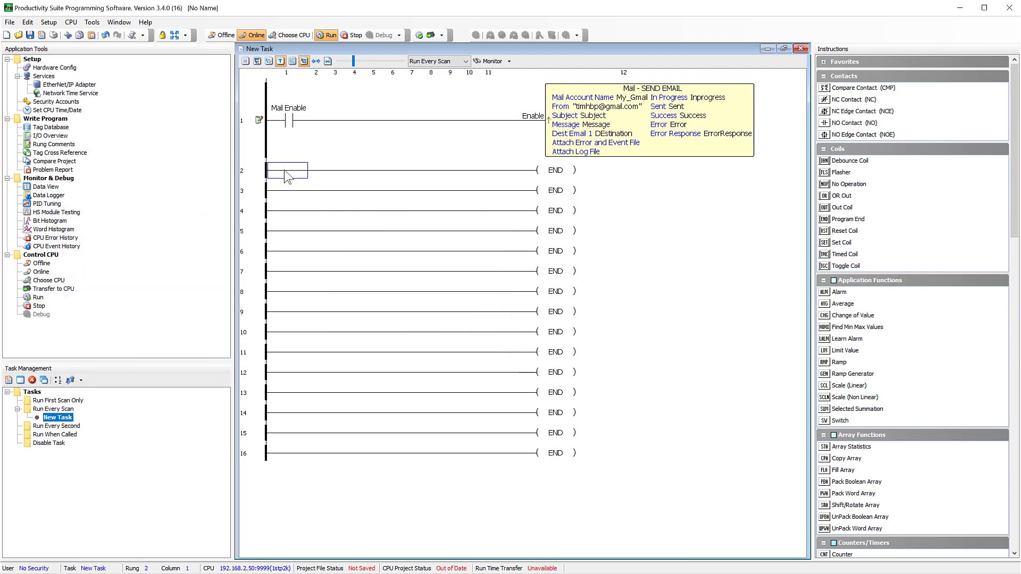
type("s")
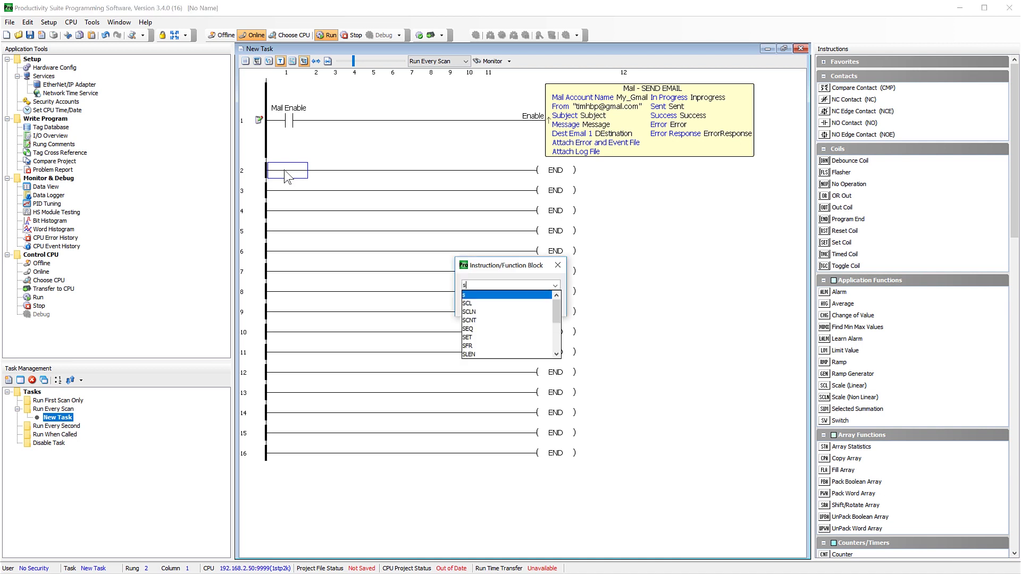
type("ync_time")
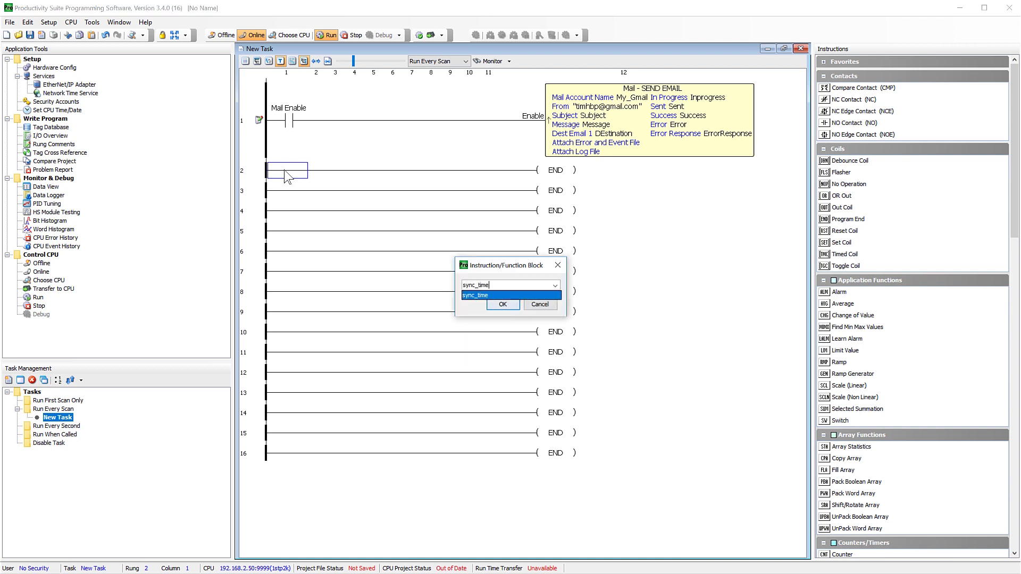
key("Return")
key("Return")
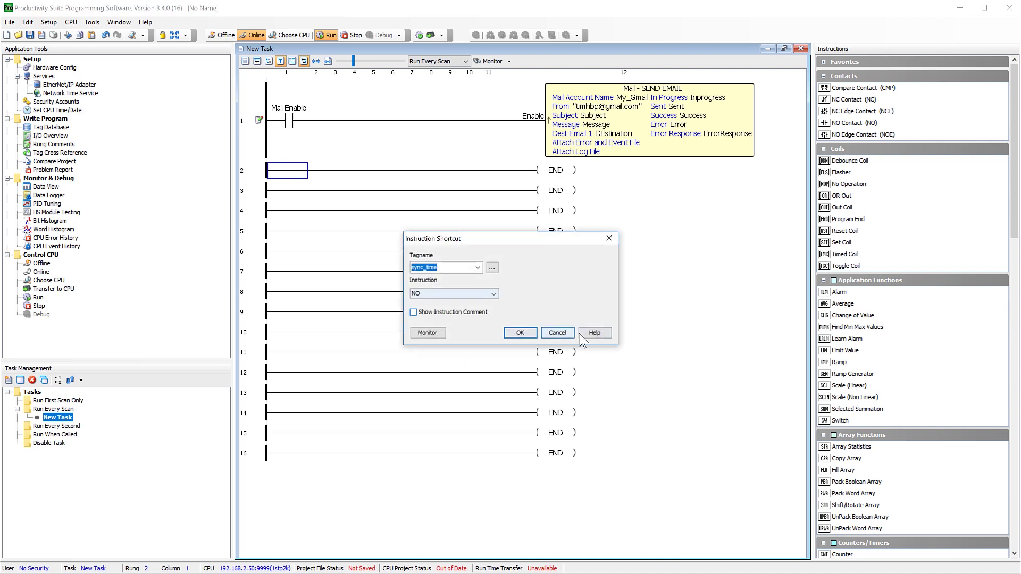
left_click(510, 336)
left_click(622, 358)
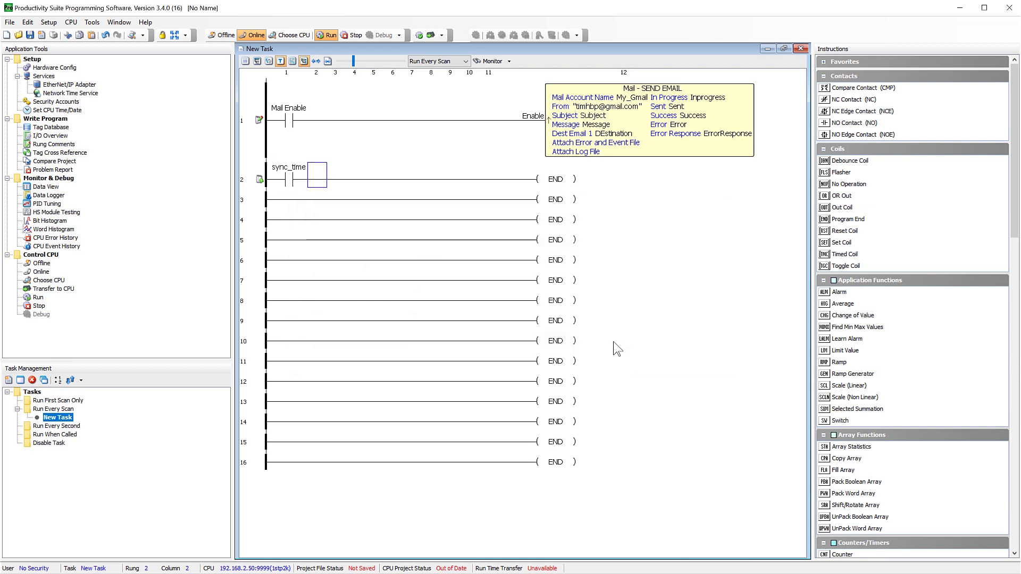
Choose the TSYN instruction for the output at the end of rung 2.
left_click(558, 186)
type("t")
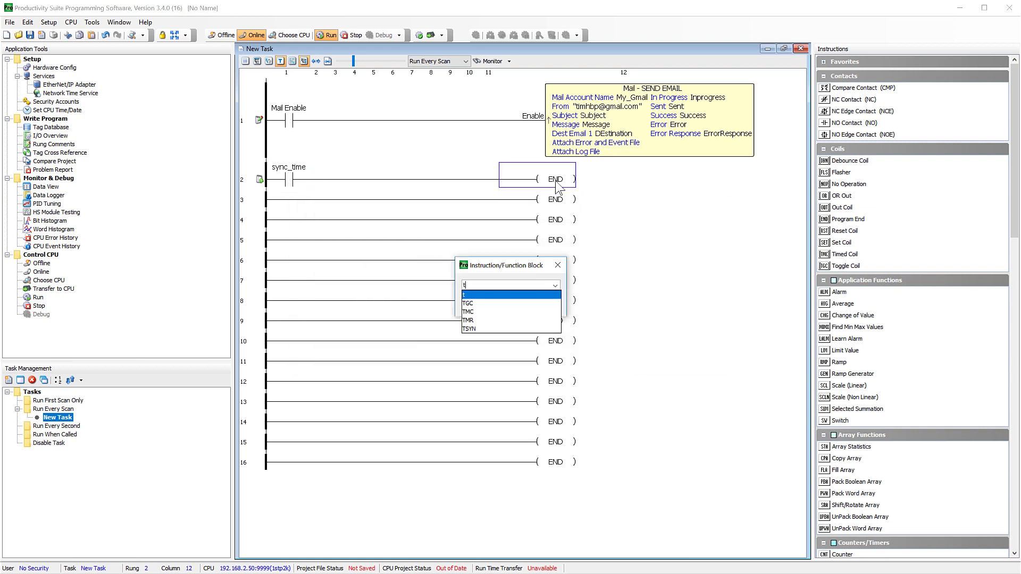
left_click(469, 329)
Place TSYN on rung 2 with the Time_Sync status structure and confirm its settings.
left_click(503, 304)
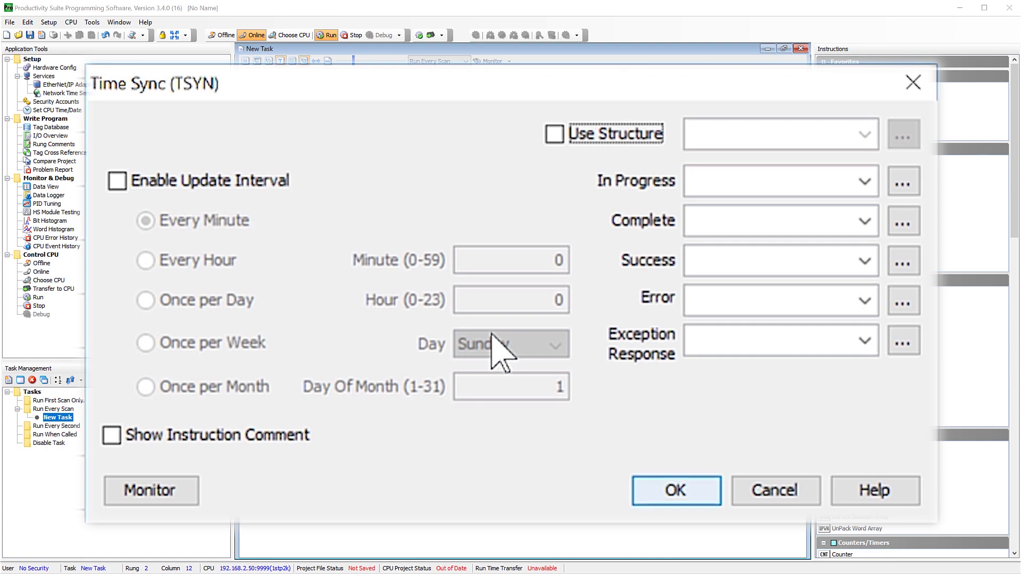
left_click(554, 136)
left_click(698, 135)
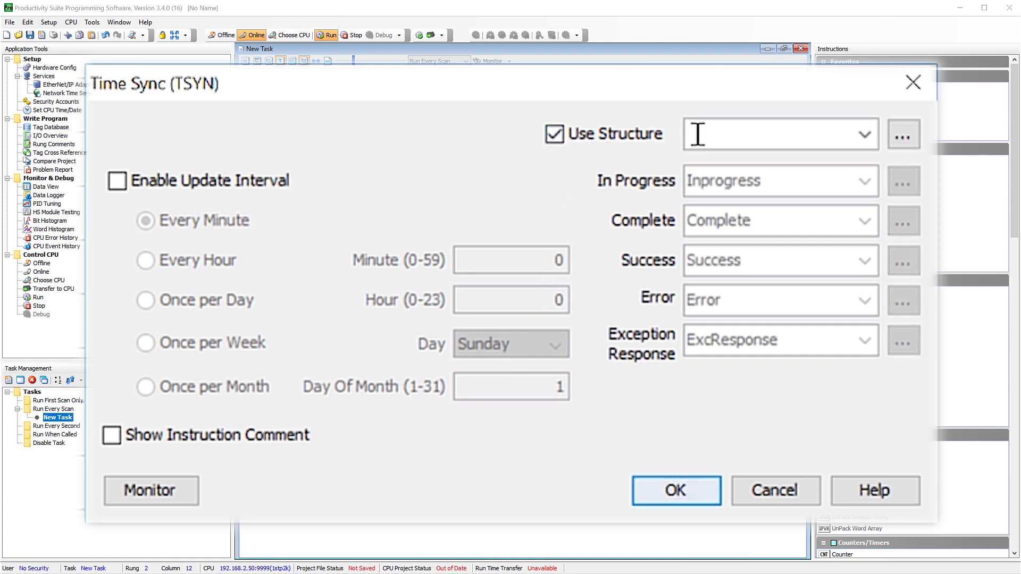
type("Time_Sync")
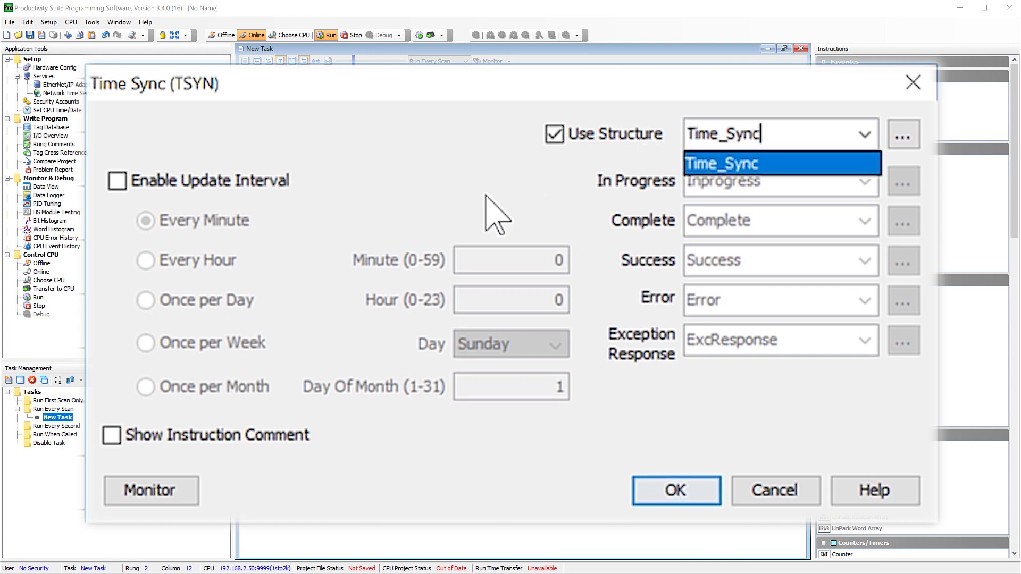
key("Tab")
left_click(678, 493)
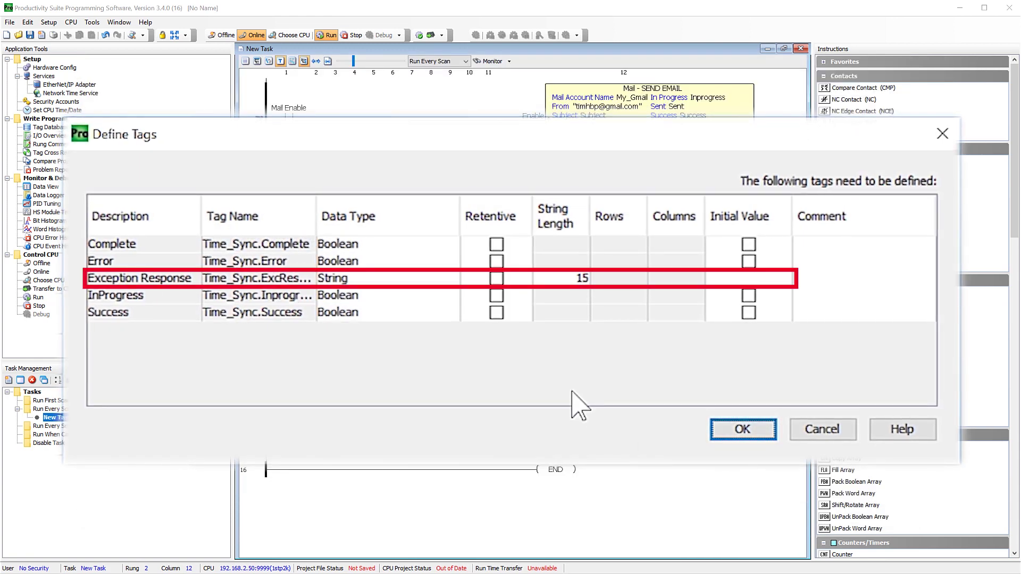
Set the Exception Response string length to 64 and accept the Time_Sync tag definitions.
left_click(570, 282)
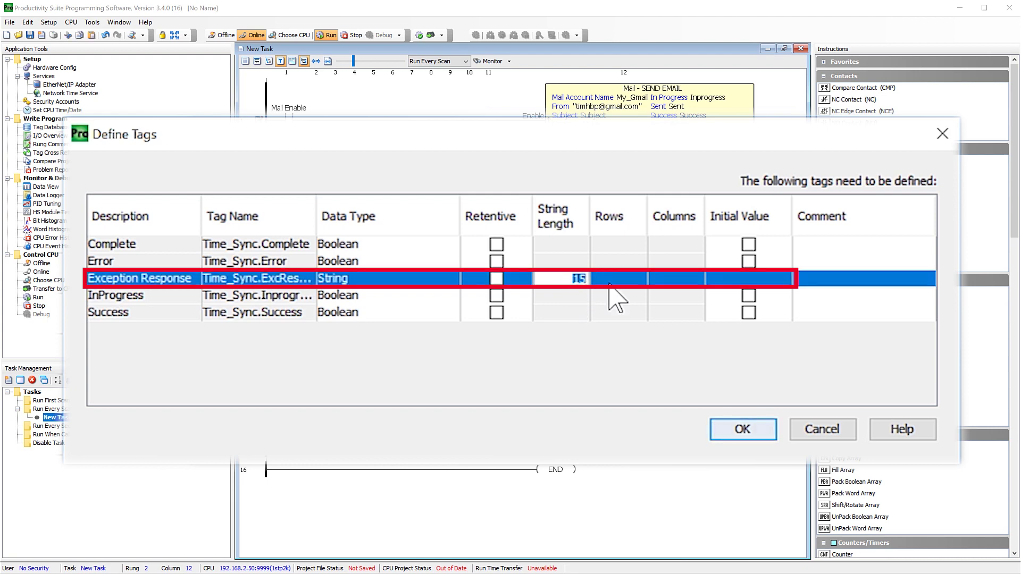
type("64")
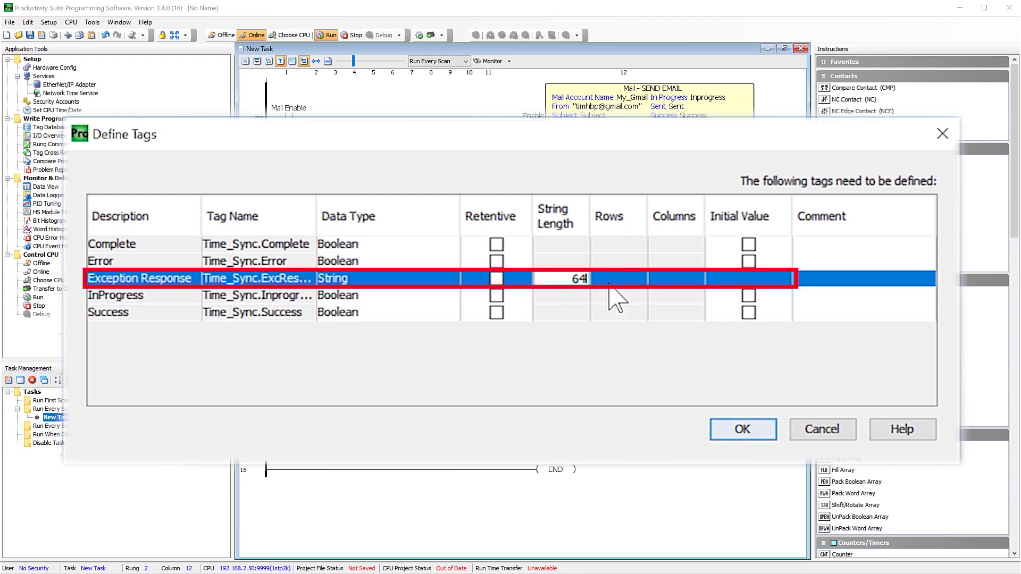
left_click(737, 427)
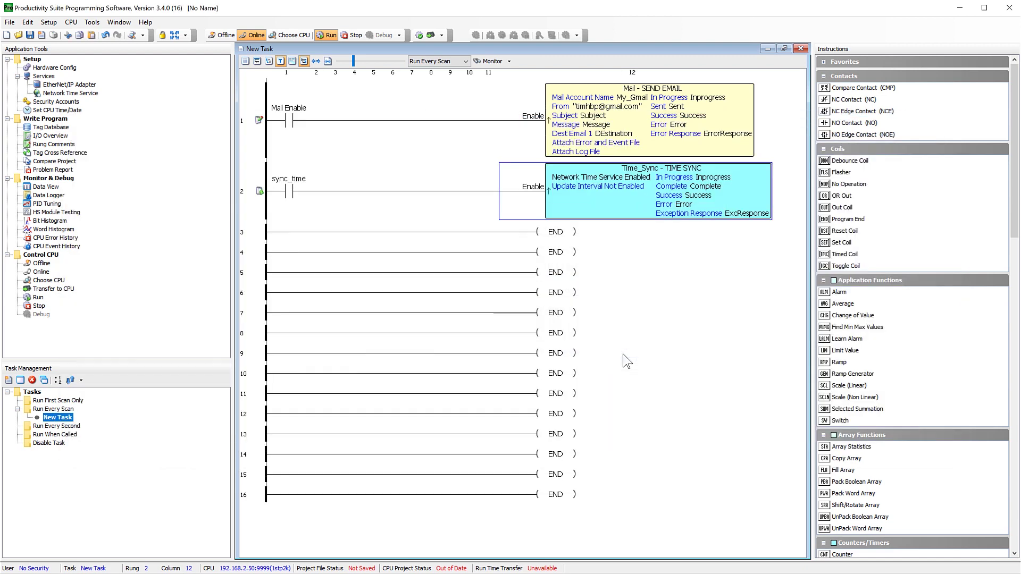
Transfer the project to the CPU, keeping the current retentive values.
key("ctrl+shift+t")
left_click(474, 319)
left_click(423, 410)
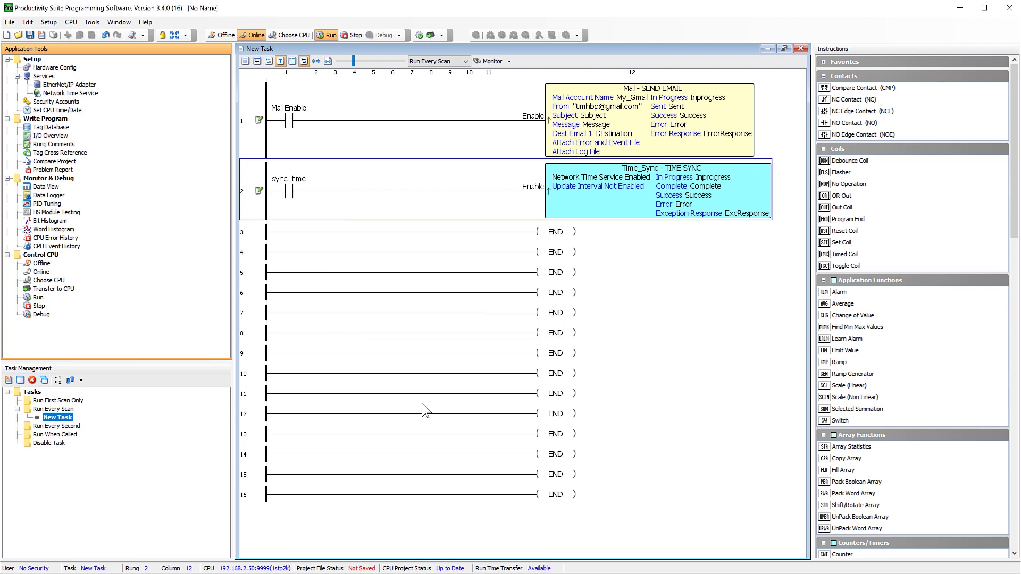
right_click(257, 187)
Monitor rung 2's tags in a new Data View tab named 'Time', then open Data View.
left_click(303, 321)
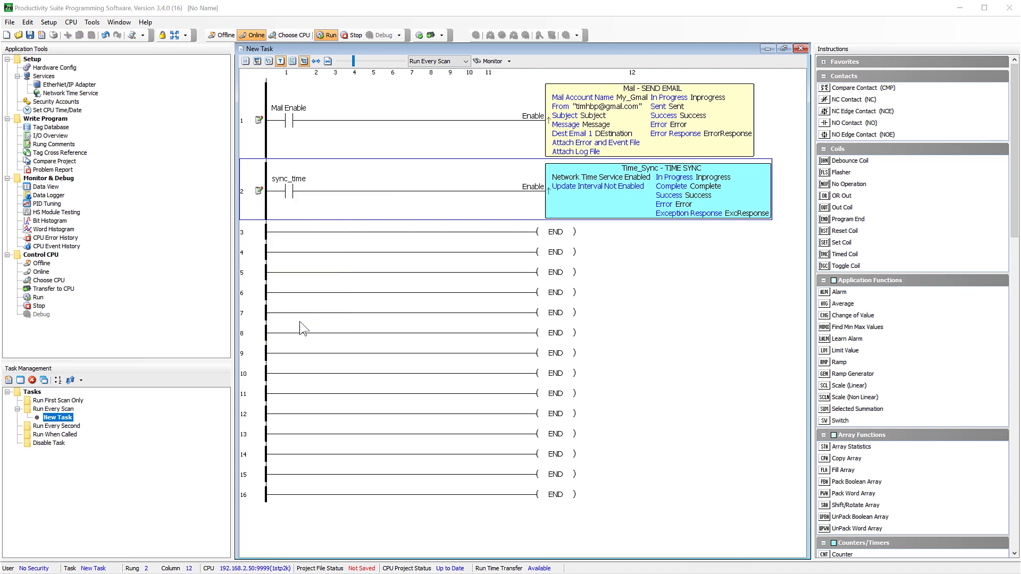
left_click(533, 242)
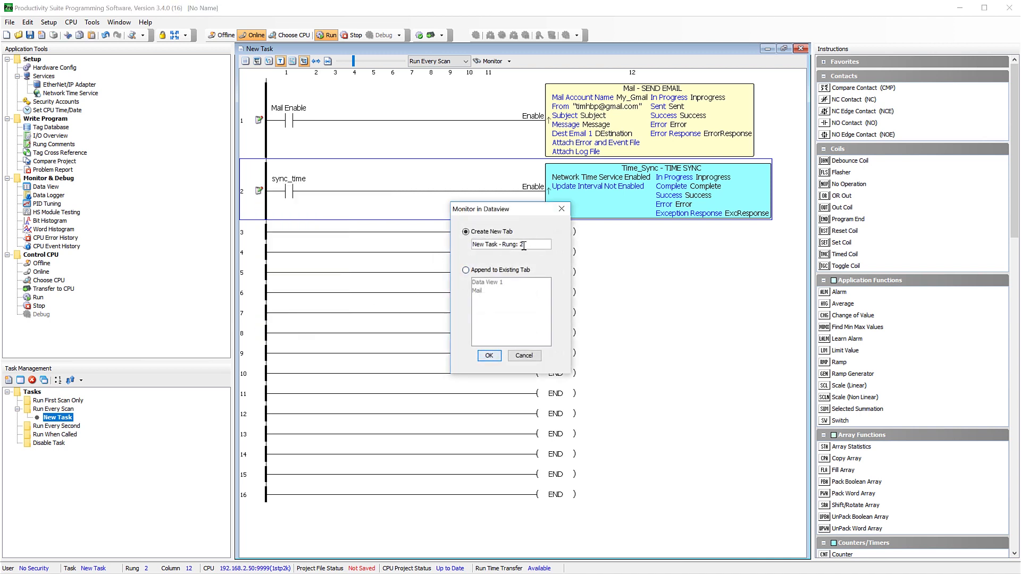
left_click_drag(519, 245, 440, 244)
type("Time")
left_click(488, 356)
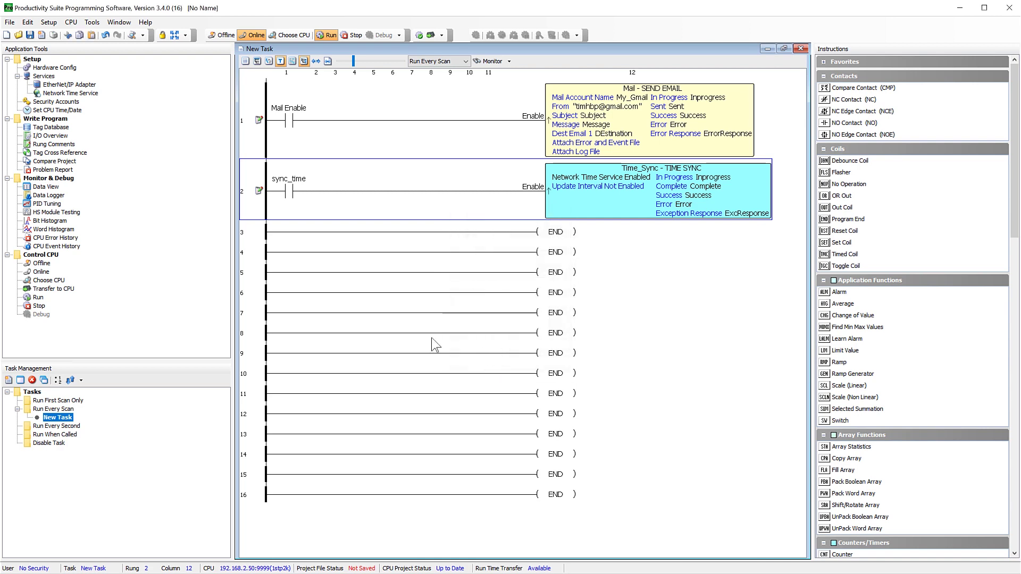
double_click(44, 187)
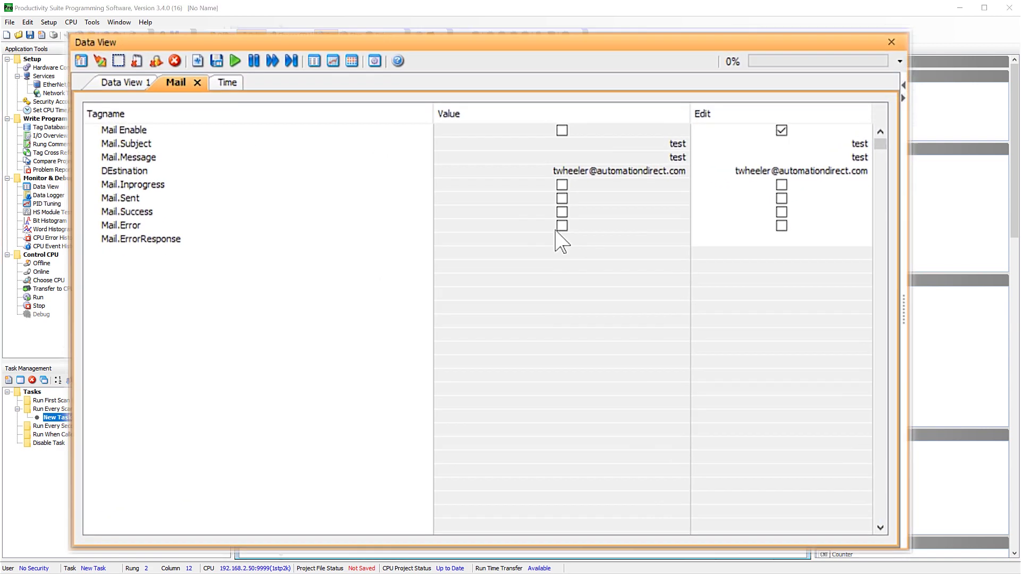
On the Time tab, add Time_ZONE_offset and Clock Hours rows to the monitored tags.
left_click(229, 83)
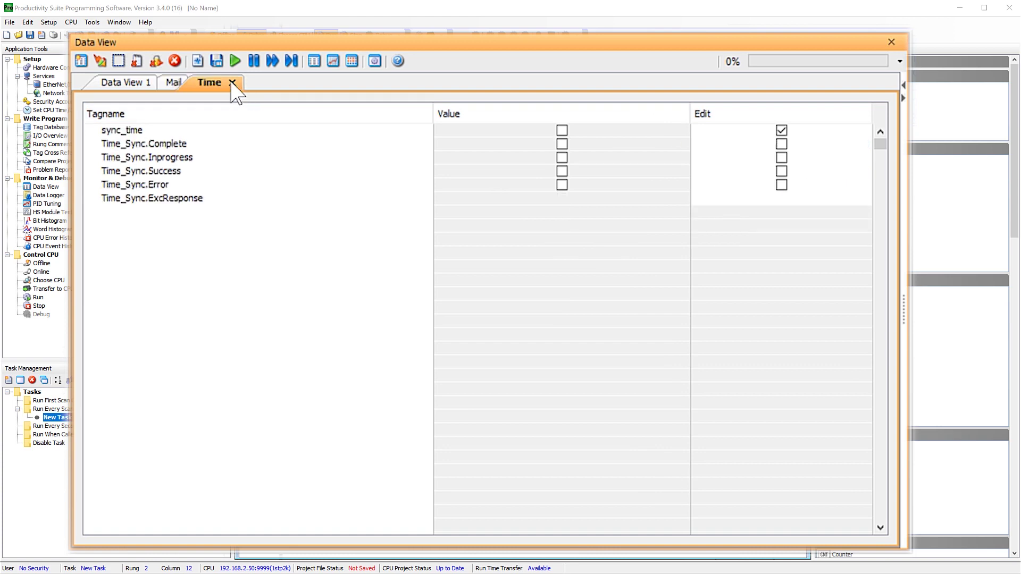
left_click(235, 213)
type("ti")
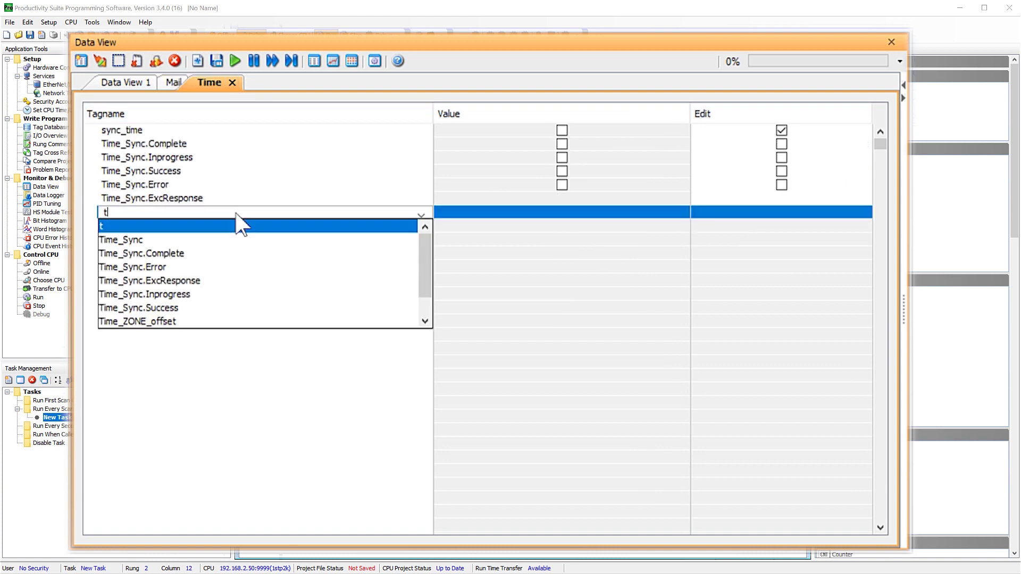
left_click(300, 322)
key("Return")
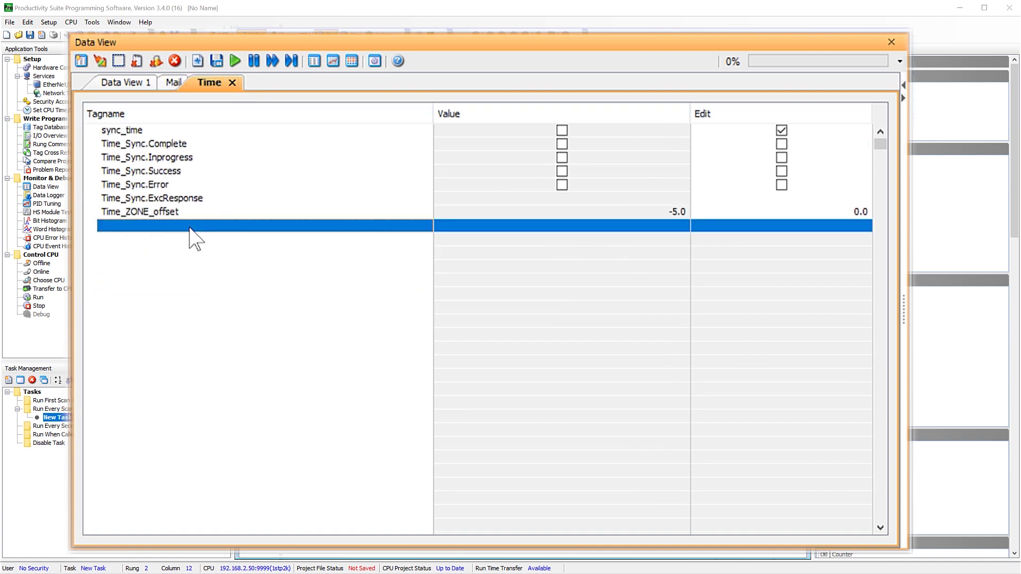
type("clock")
left_click(186, 317)
key("Return")
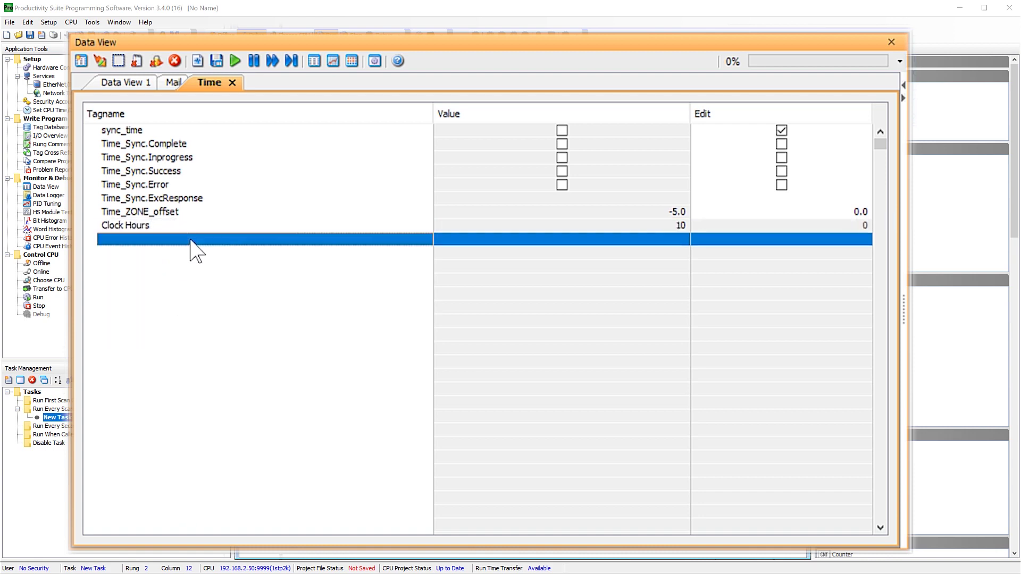
Add Clock Minutes and Clock Seconds rows, then select Time_ZONE_offset's edit value cell.
type("clock")
left_click(188, 334)
key("Return")
type("Clock")
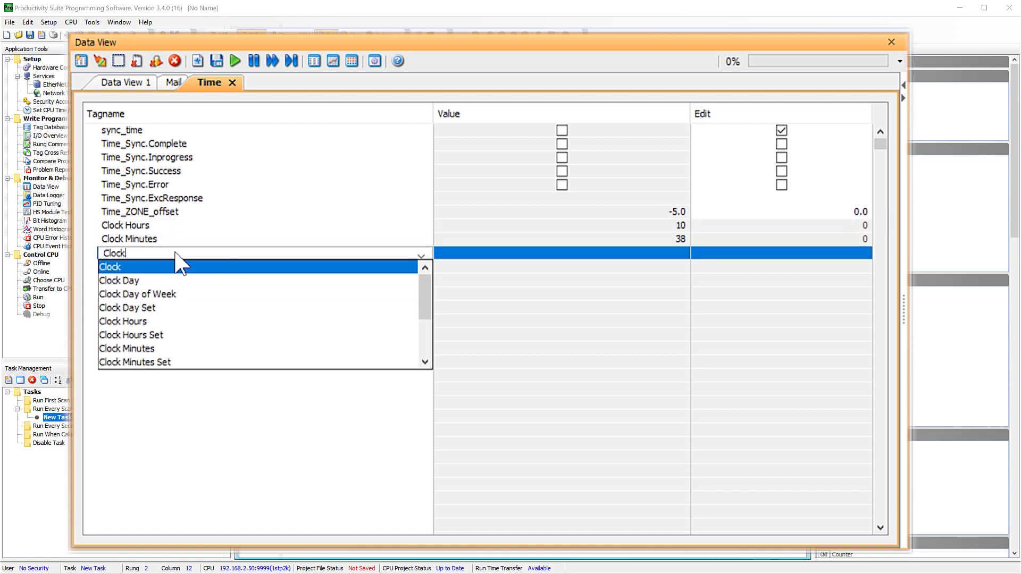
scroll(426, 326, "down", 2)
left_click(246, 346)
key("Return")
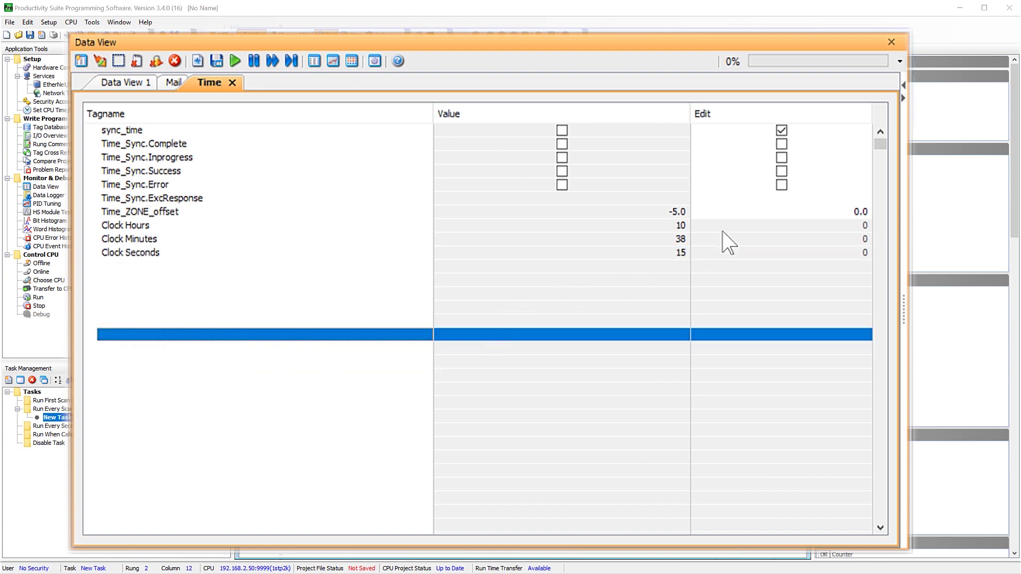
left_click(610, 211)
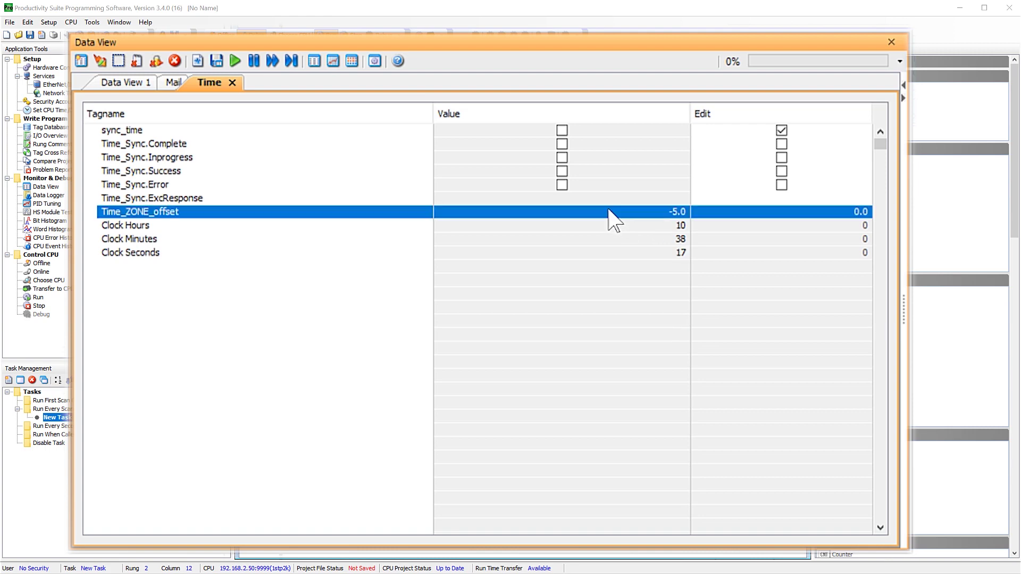
left_click(769, 212)
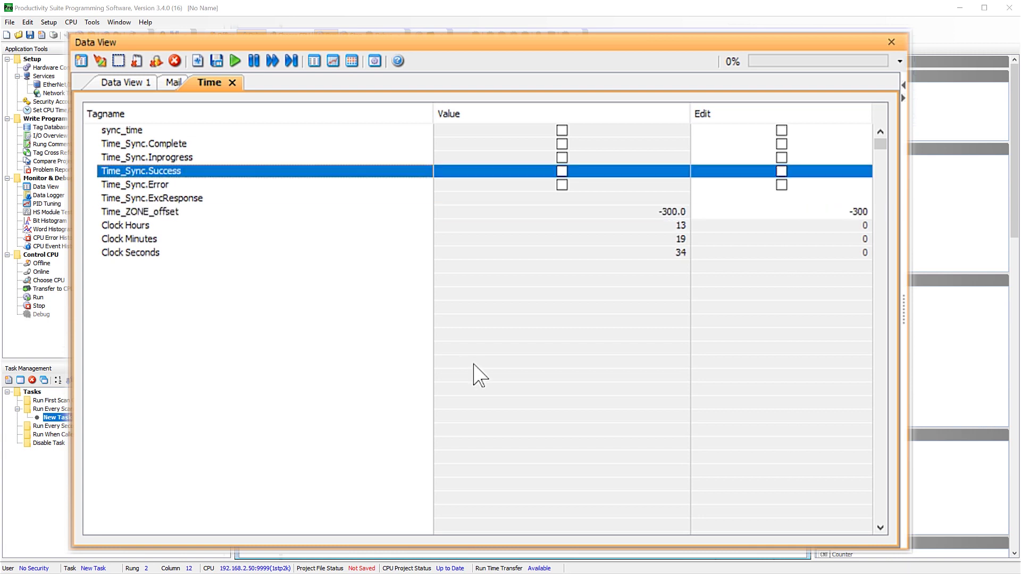
Send the -300 offset and the sync_time edit to the CPU to run the time sync.
left_click(782, 131)
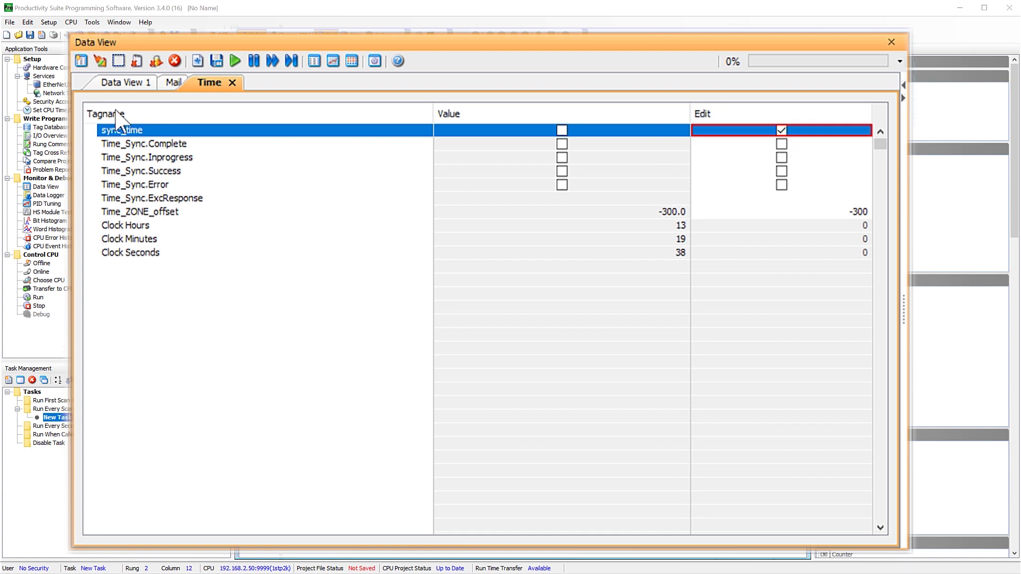
left_click(101, 61)
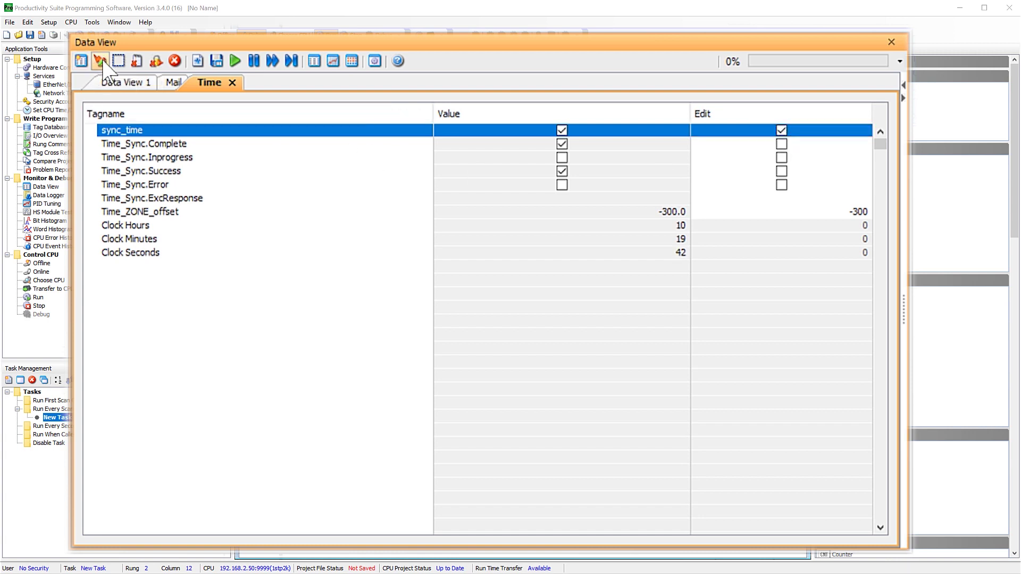